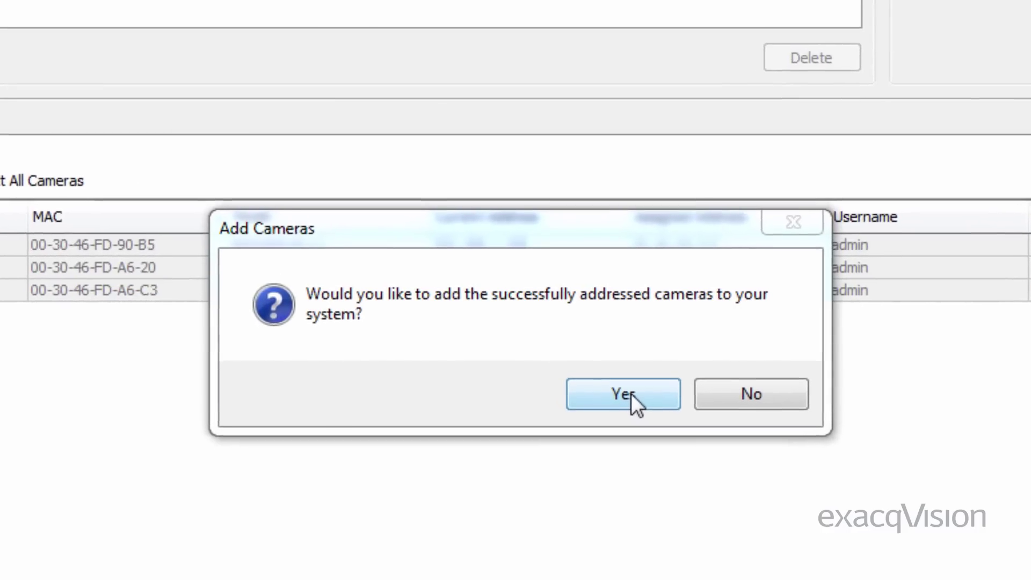
# Step: Confirm adding the successfully addressed cameras, landing on the live view with four camera panes
pyautogui.click(621, 387)
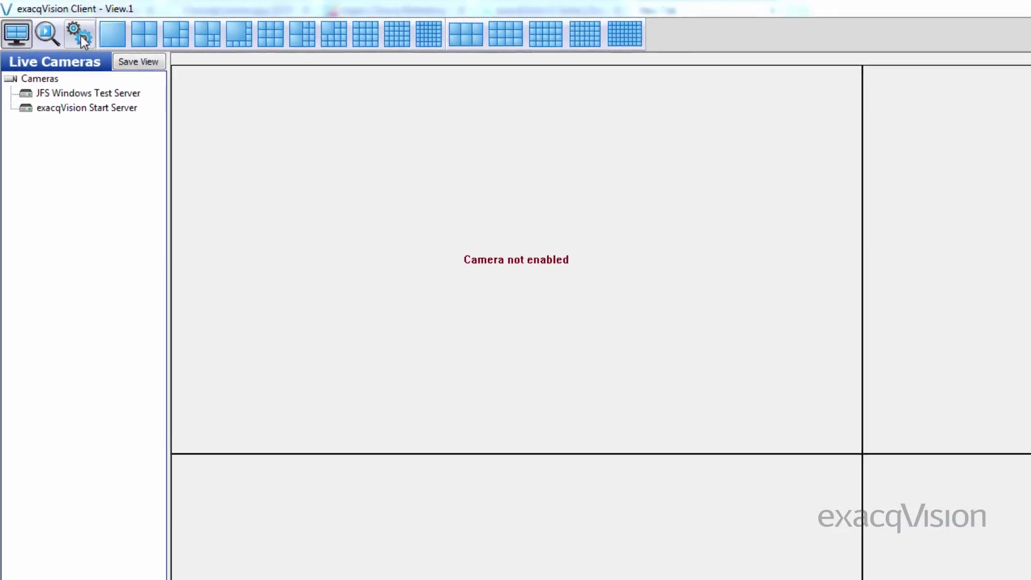
# Step: Open Add IP Cameras for JFS Windows Test Server from the Setup tree
pyautogui.click(82, 37)
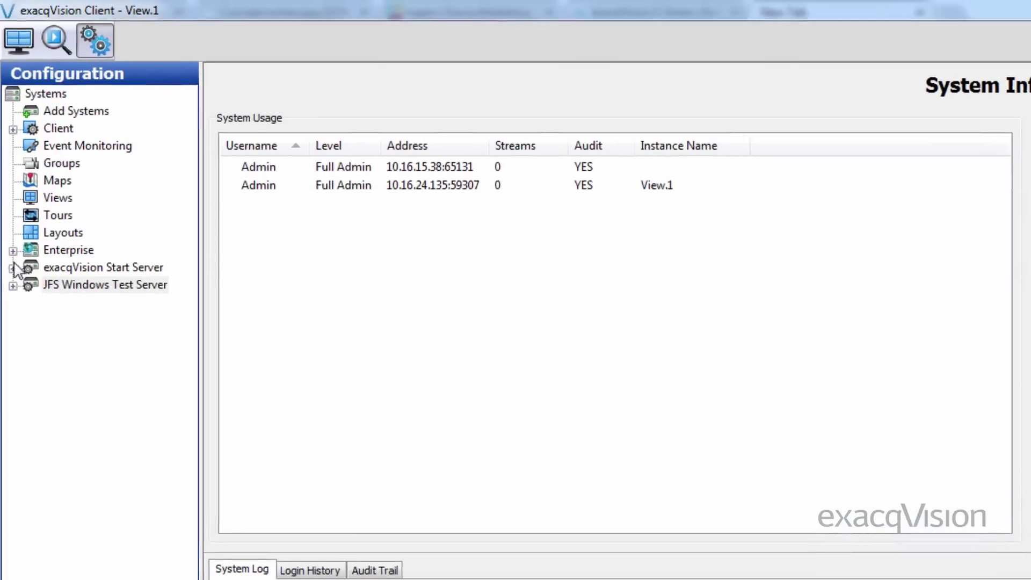
pyautogui.click(16, 267)
pyautogui.click(133, 370)
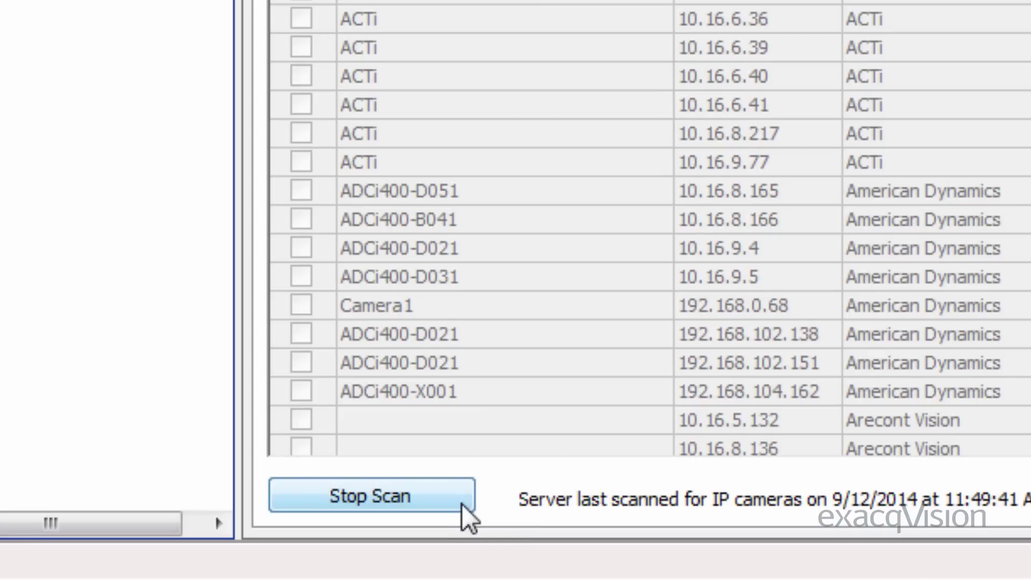
# Step: Stop the camera scan and switch to the Address IP Cameras page
pyautogui.click(462, 504)
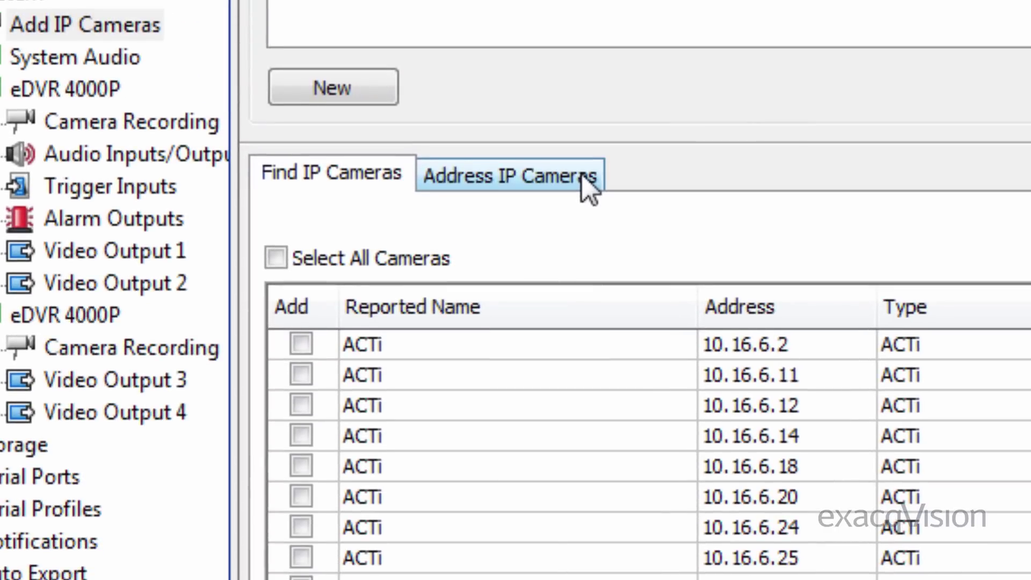
pyautogui.click(581, 172)
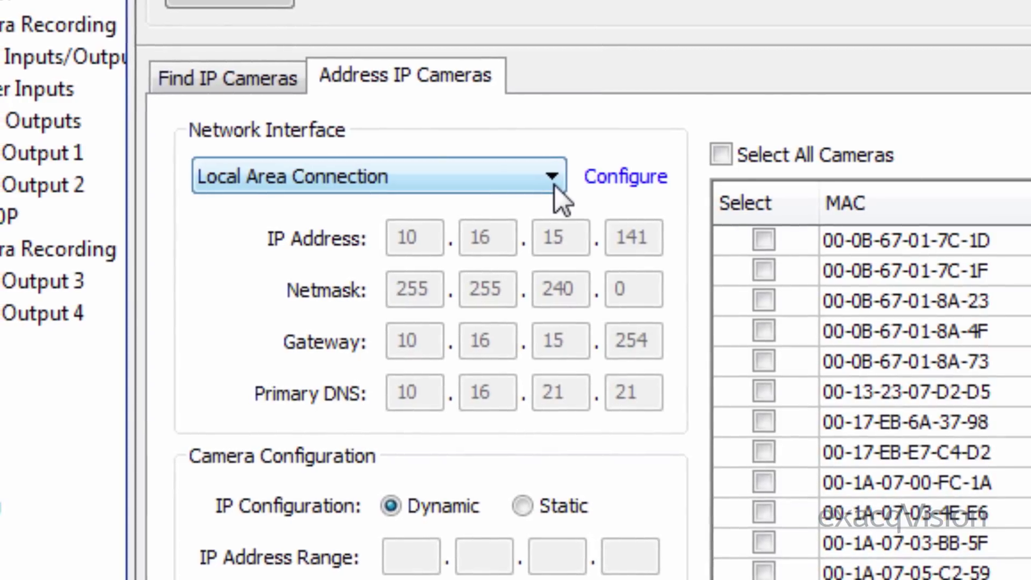
# Step: Choose Local Area Connection 2 as the network interface, showing five cameras
pyautogui.click(553, 185)
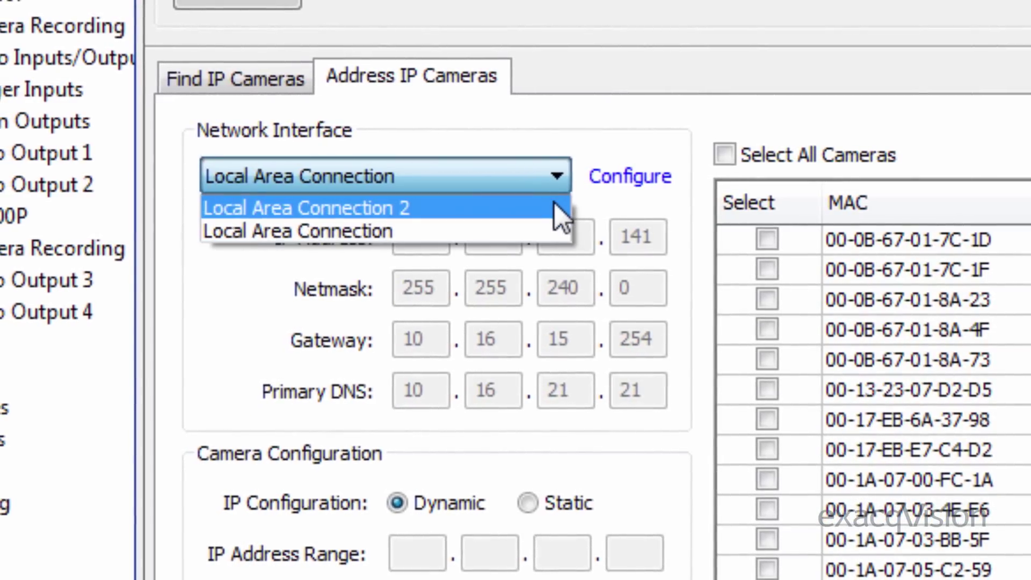
pyautogui.click(558, 203)
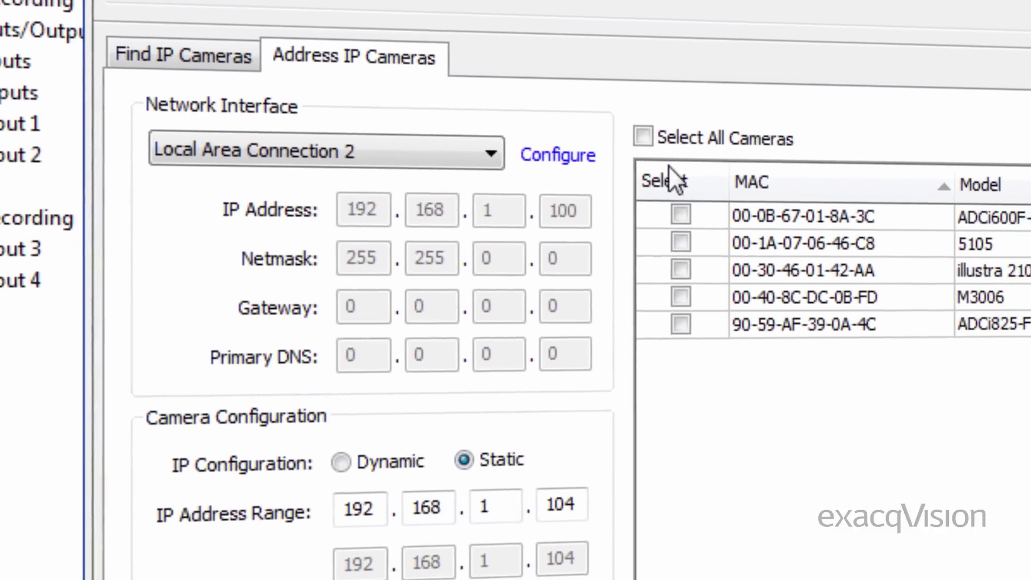
# Step: Select all five cameras and assign static addresses 192.168.1.104 to 192.168.1.110
pyautogui.click(592, 127)
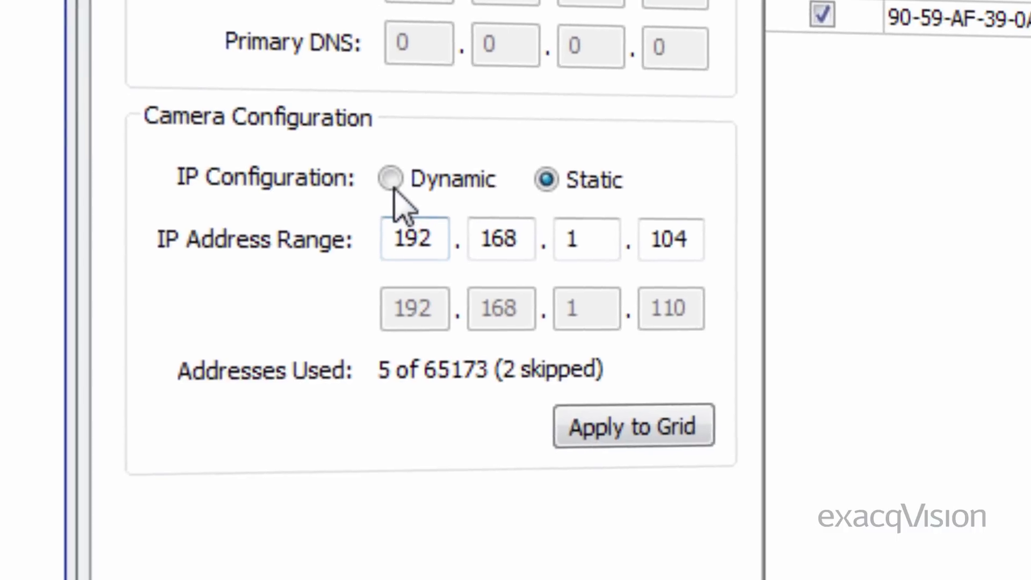
pyautogui.click(361, 203)
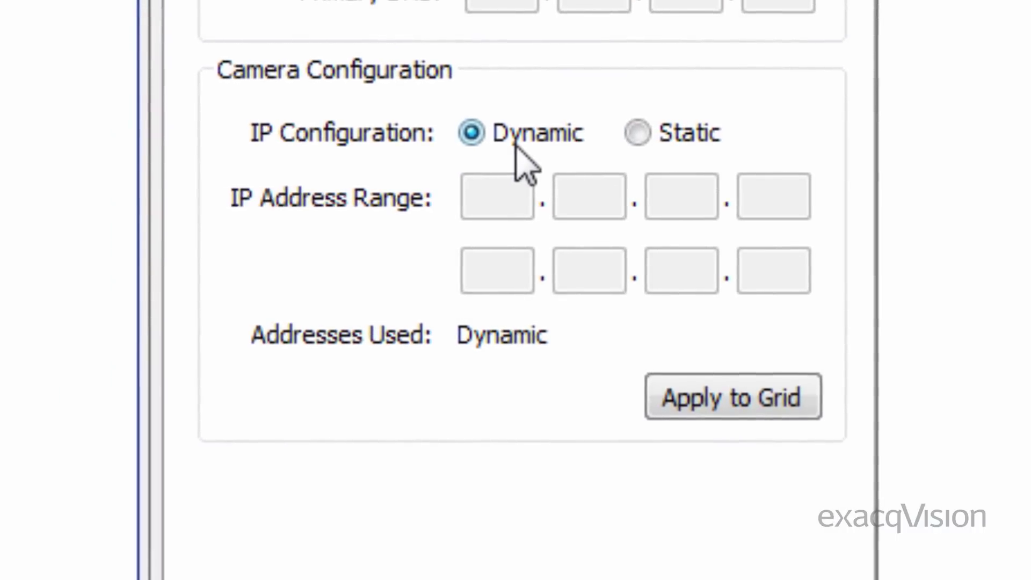
pyautogui.click(638, 134)
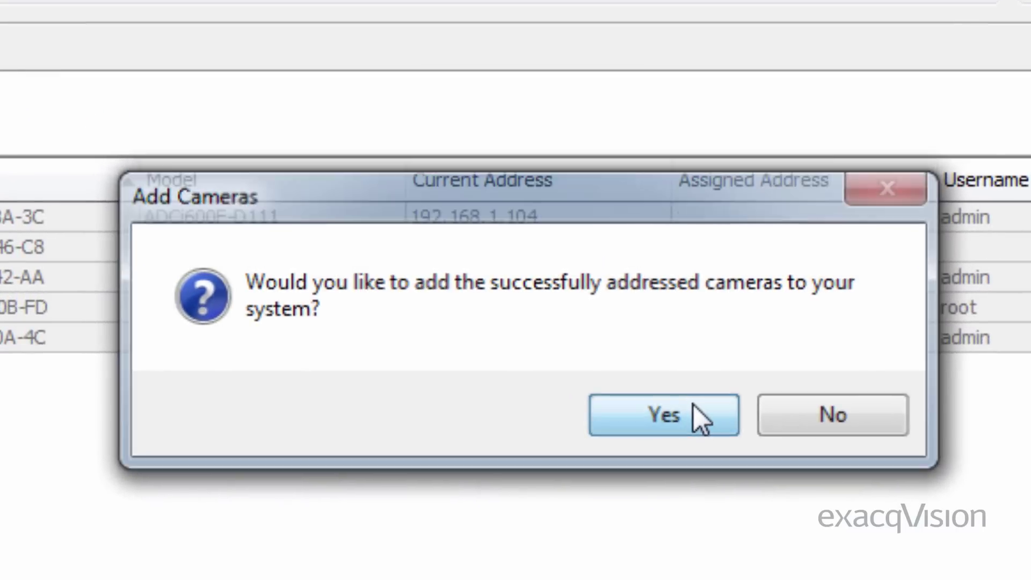
# Step: Confirm adding the readdressed cameras so they list at their new addresses as Connected
pyautogui.click(695, 404)
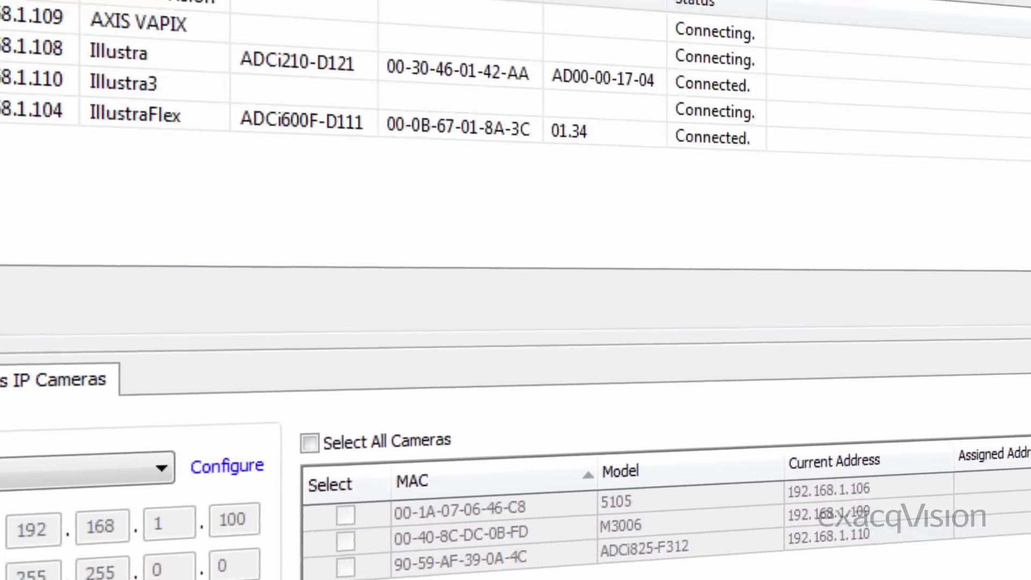